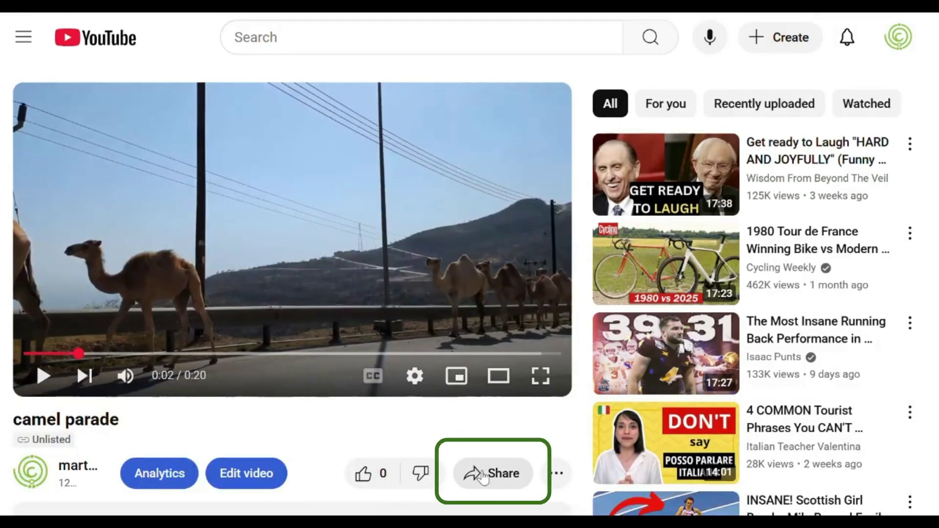
Step: Copy the camel parade video's share link from YouTube's Share dialog
left_click(510, 485)
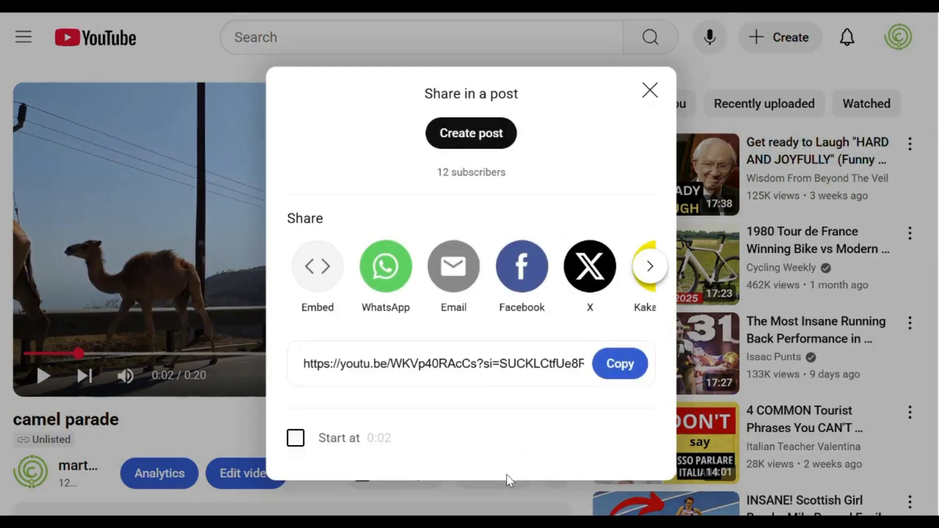
left_click(620, 366)
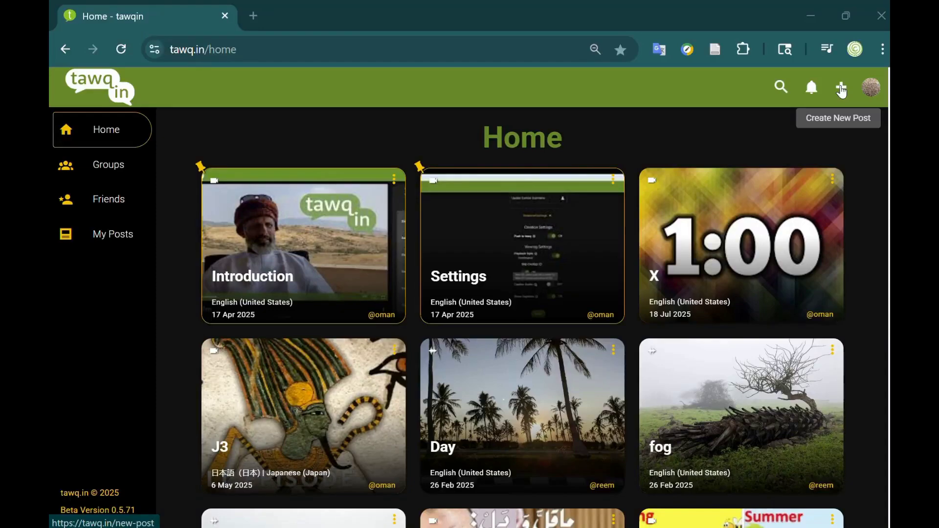
Step: Start a new tawq.in post from the pasted camel parade YouTube link
left_click(841, 91)
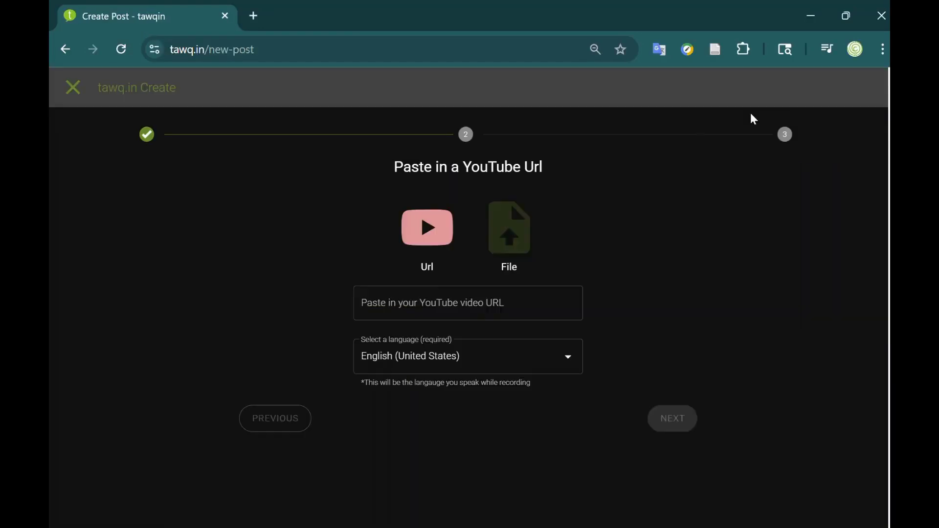
left_click(417, 302)
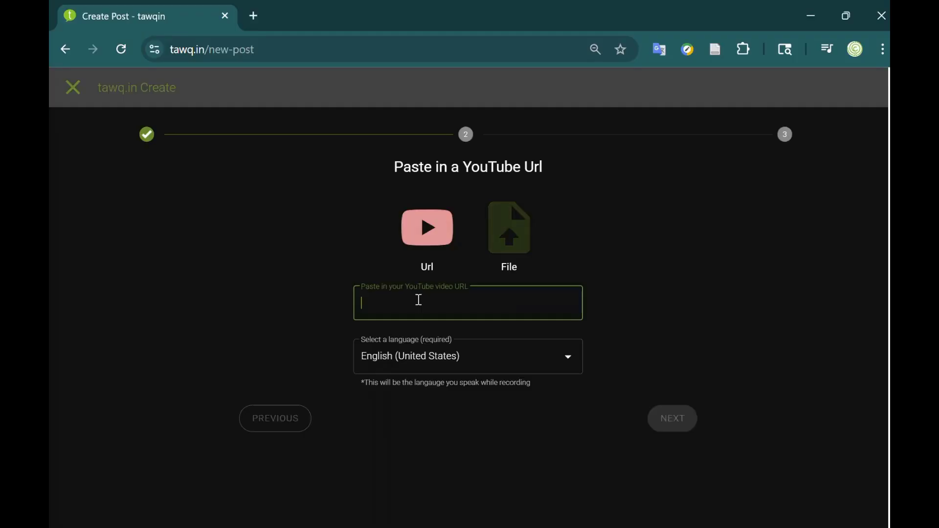
key("ctrl+v")
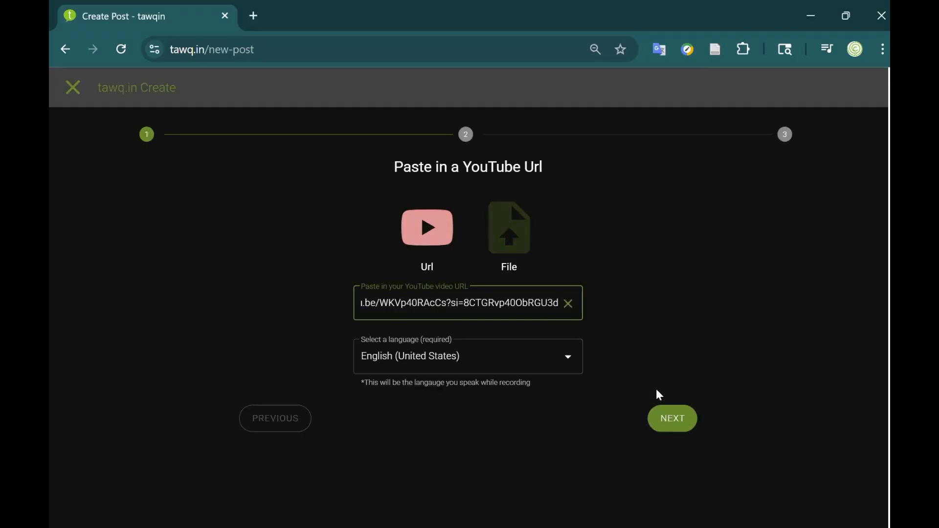
left_click(677, 428)
Step: Play the video and record two voice clips, the first 'Camels walking down the road'
left_click(621, 448)
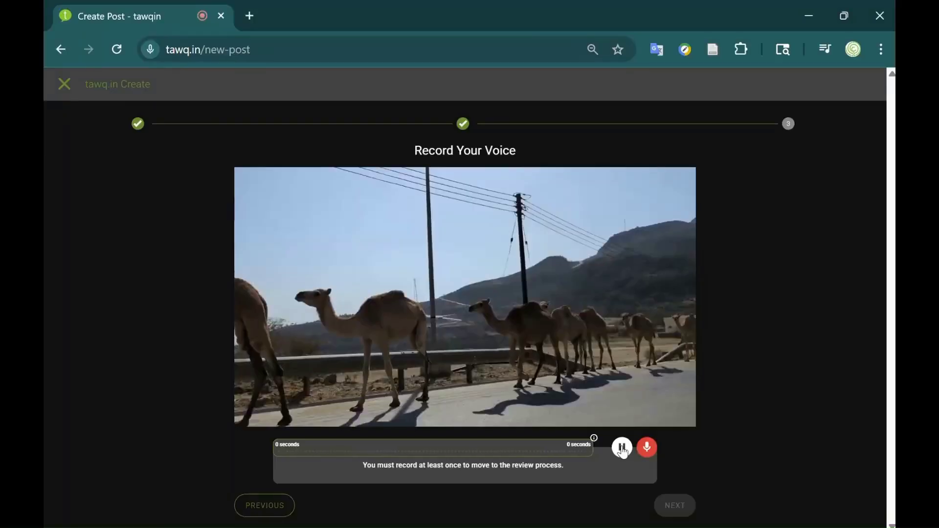
left_click(648, 448)
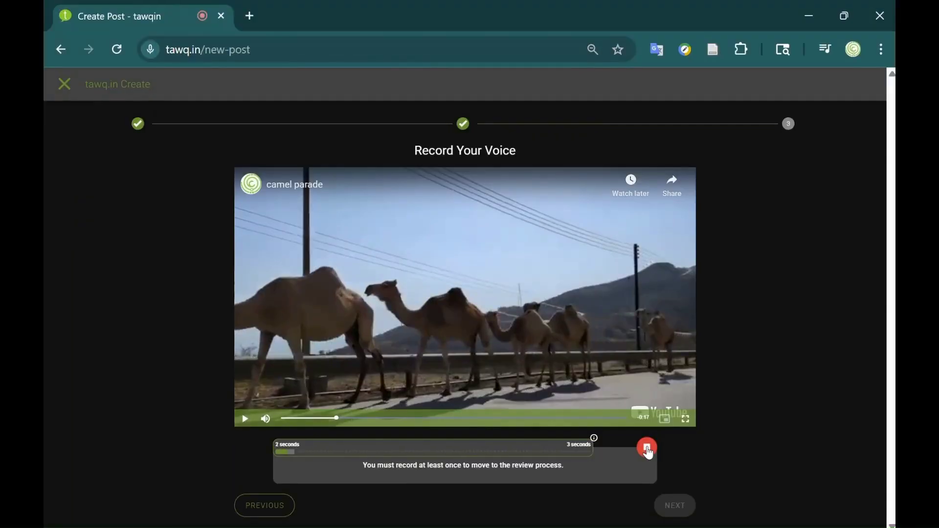
left_click(647, 448)
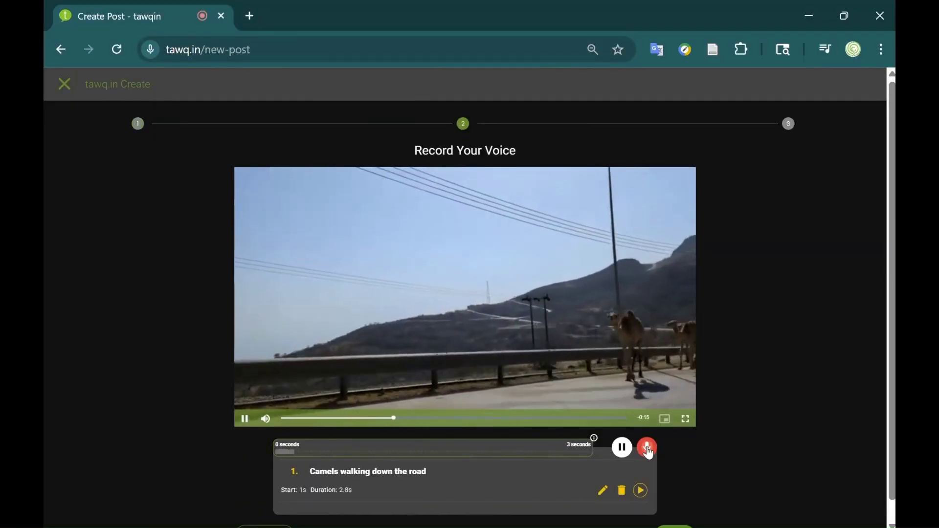
left_click(647, 448)
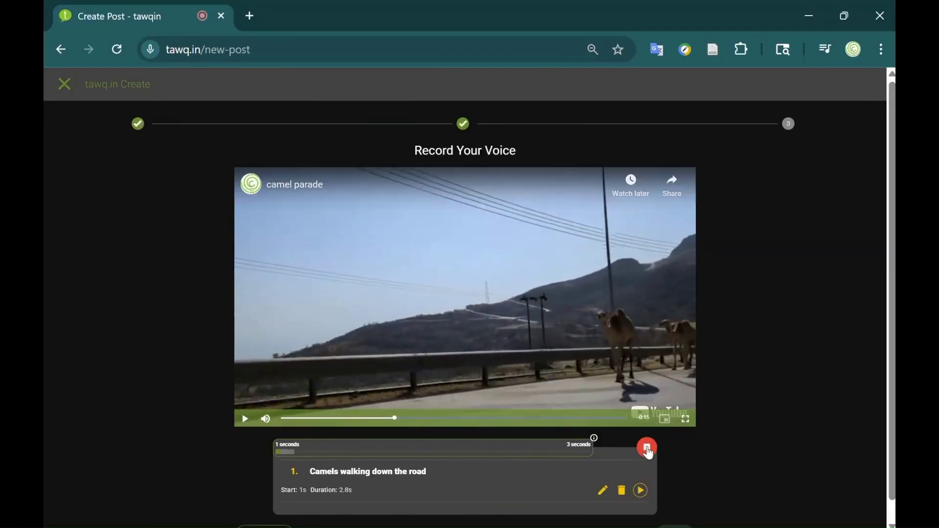
left_click(647, 448)
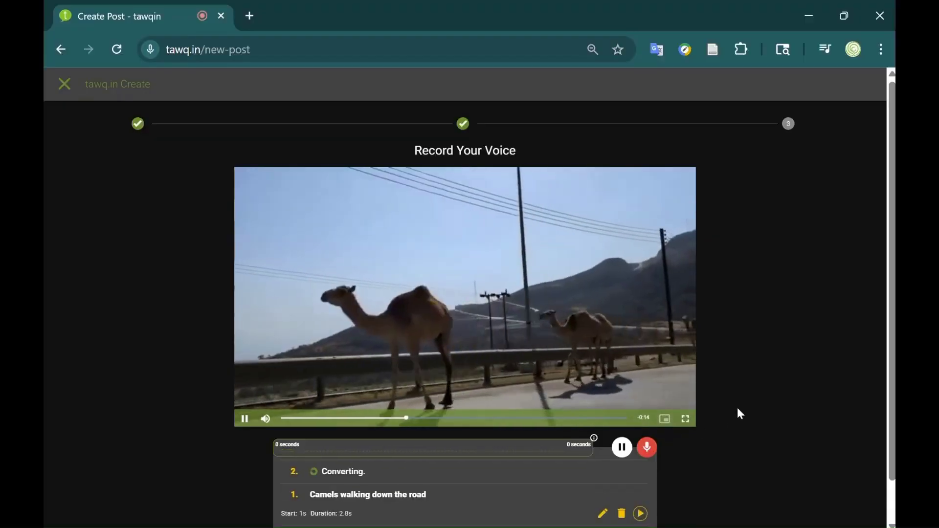
scroll(738, 407, "down", 1)
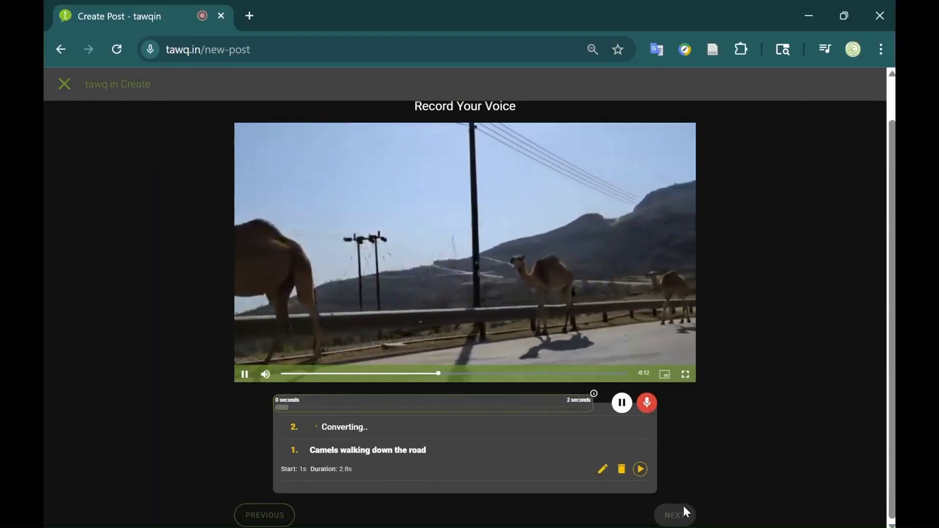
Step: Give the post title 'camels', description 'camels in Oman' and language english, then save it
left_click(677, 523)
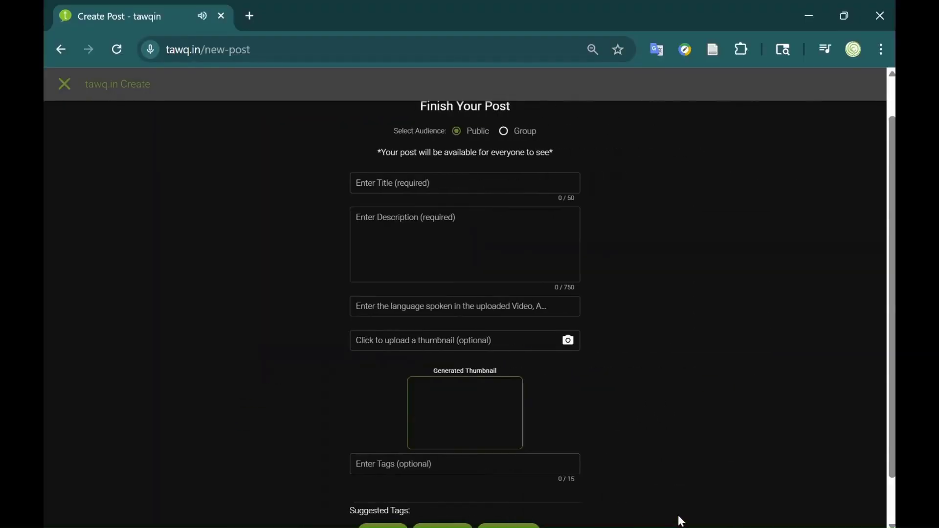
left_click(415, 184)
type("camels")
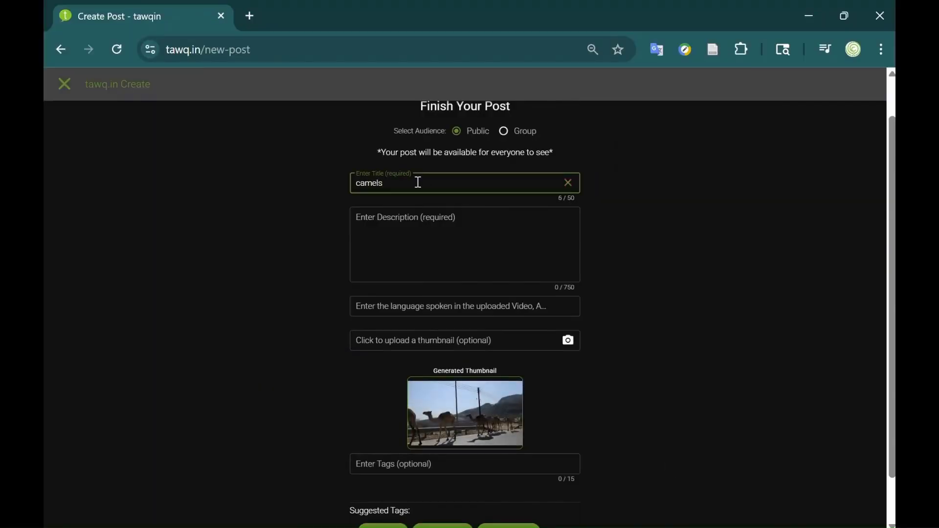
left_click(422, 240)
type("camels in Oman")
scroll(464, 248, "down", 1)
left_click(509, 255)
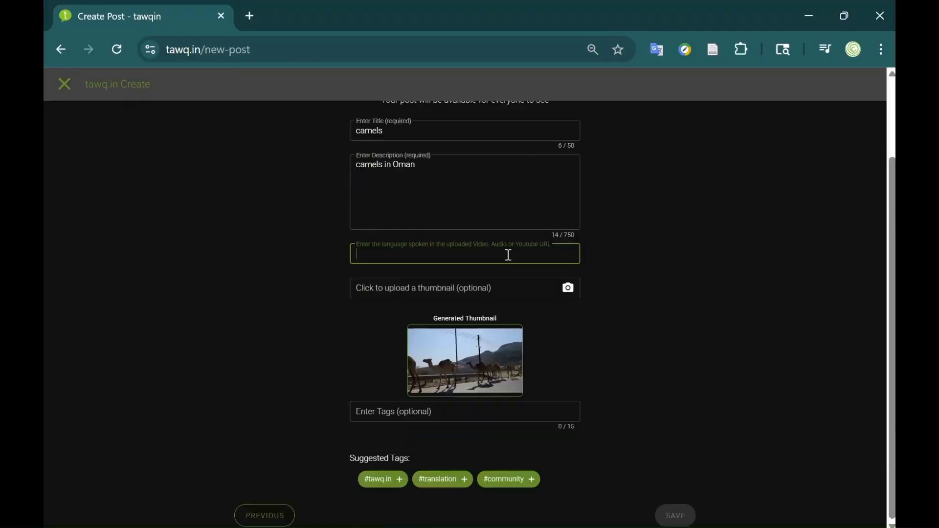
type("english")
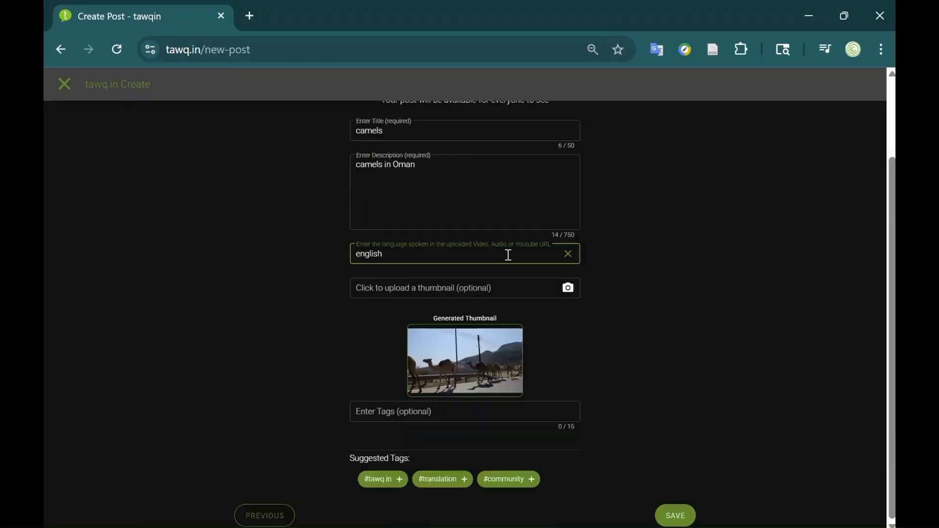
left_click(673, 516)
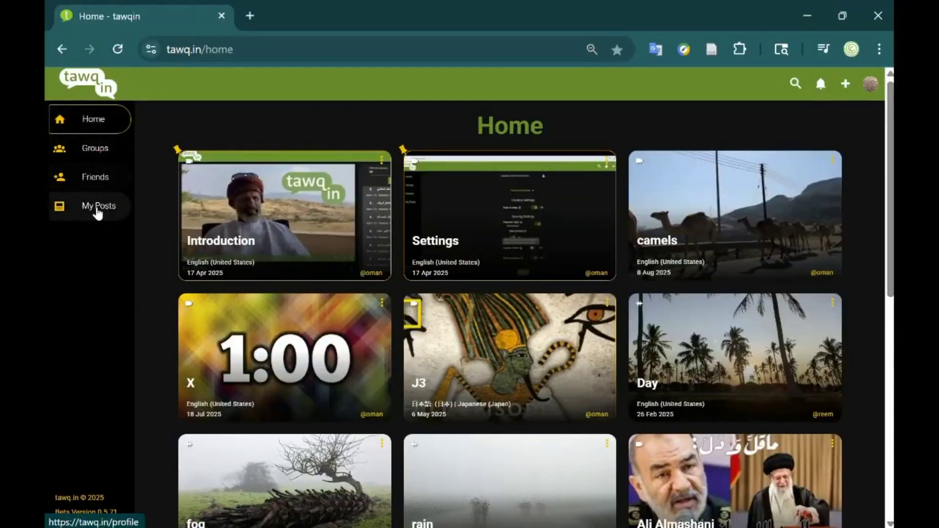
Step: Go to My Posts to list the published camels post
left_click(97, 207)
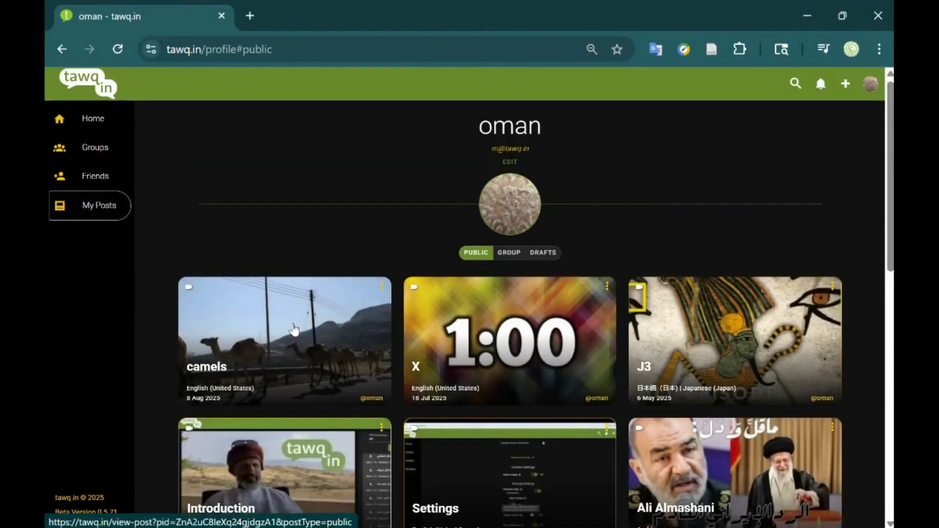
Step: Open and play the camels post, then start a new audio contribution
left_click(294, 329)
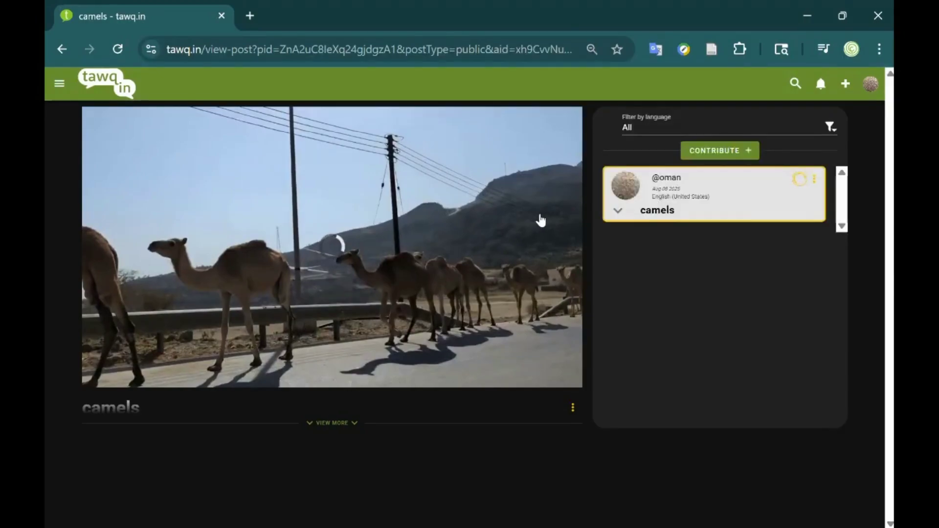
left_click(610, 213)
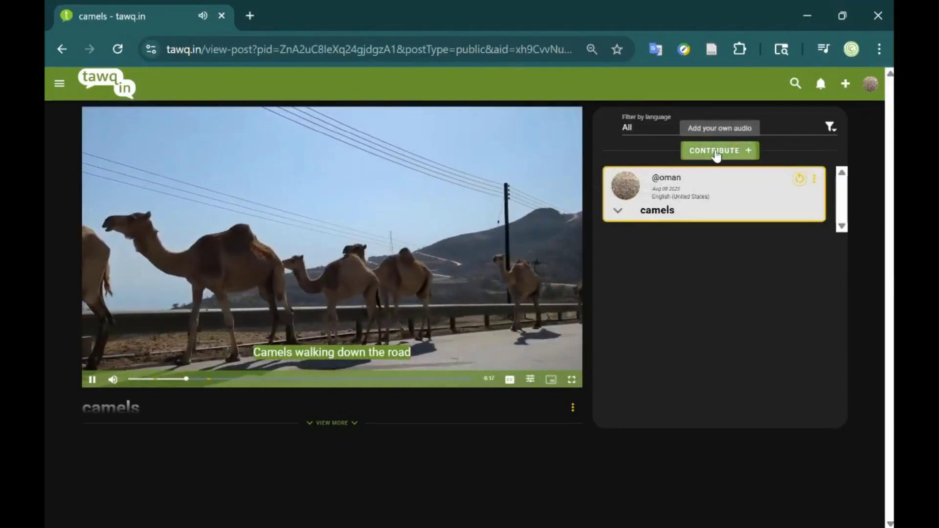
left_click(717, 150)
Step: Title the contribution 'Arabic' and set its language to Arabic (Oman)
left_click(492, 159)
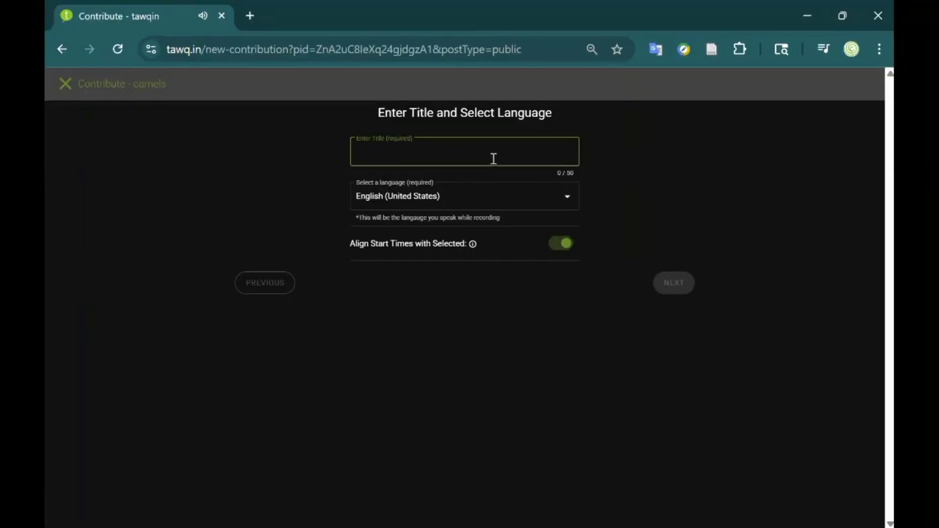
type("Arabic")
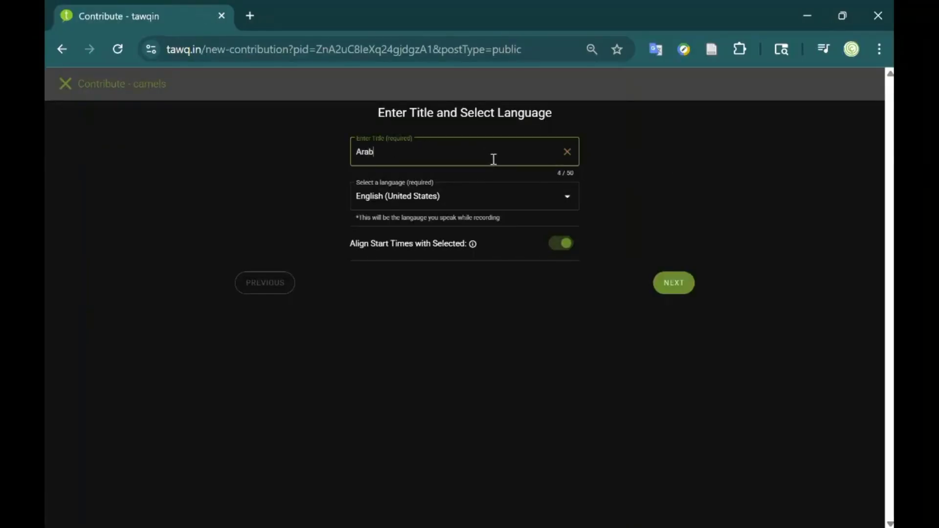
left_click(480, 202)
type("a")
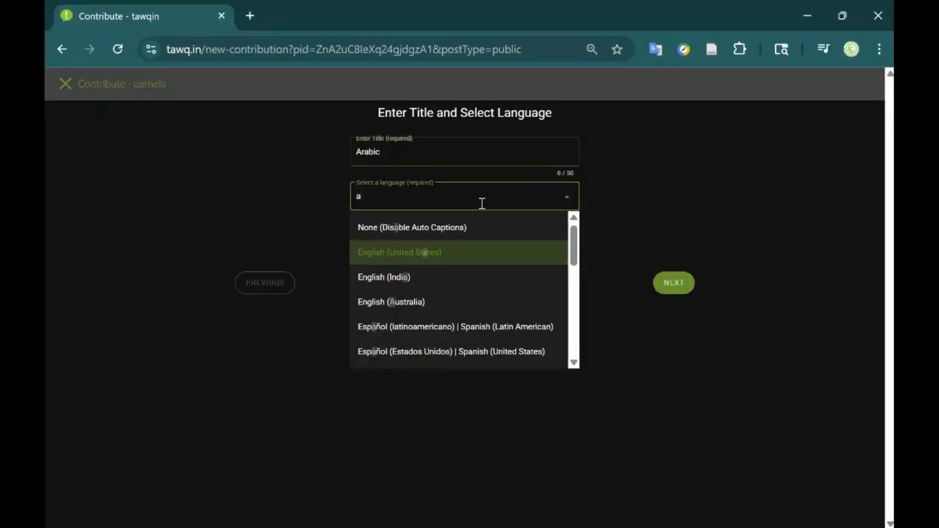
type("ra")
scroll(478, 295, "down", 2)
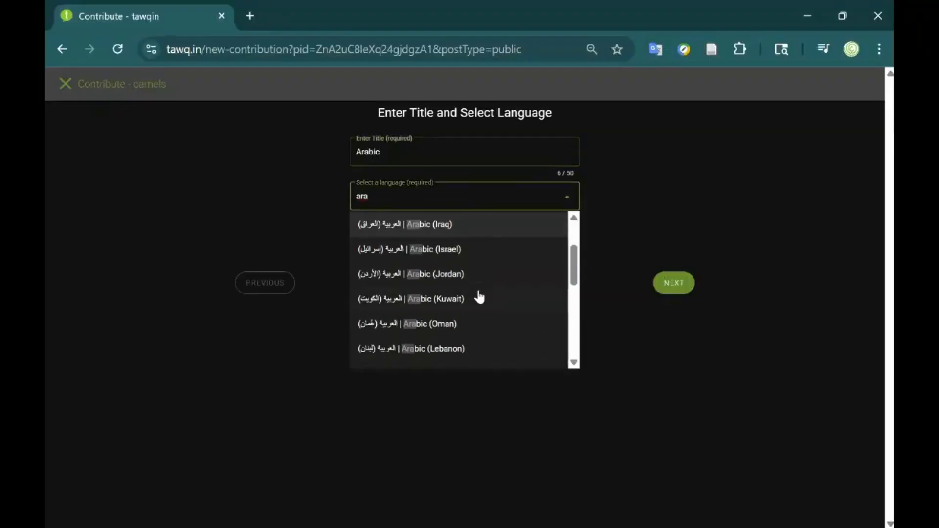
left_click(466, 322)
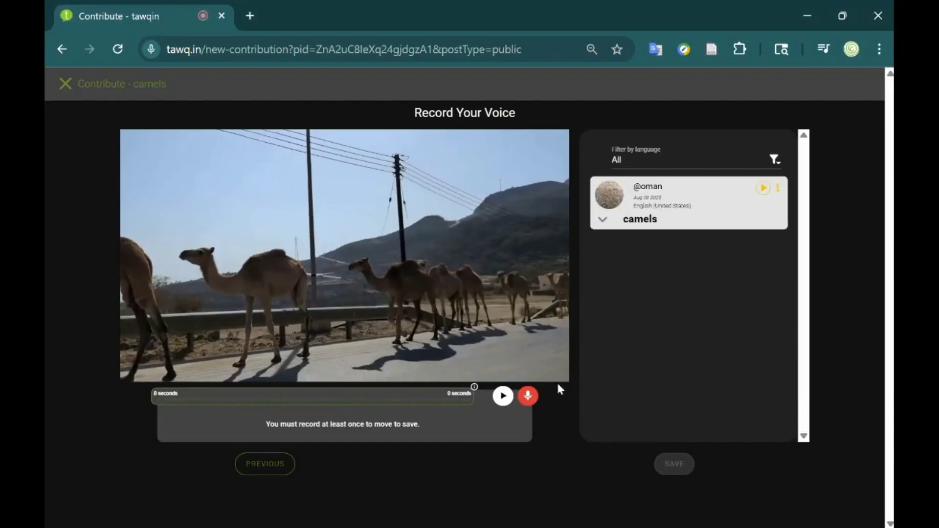
Step: Record Arabic voice clips over the camel video, including 'سلام عليكم' and 'وعليكم السلام'
left_click(502, 397)
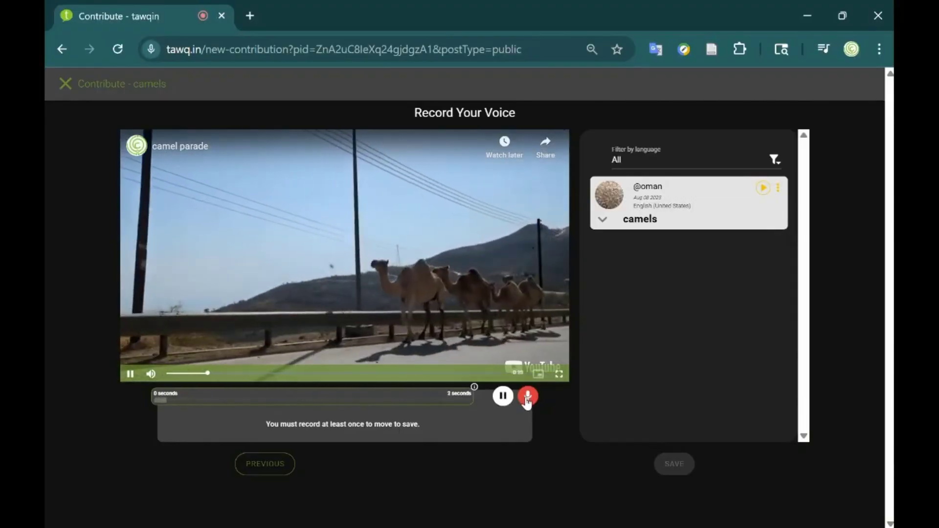
left_click(527, 397)
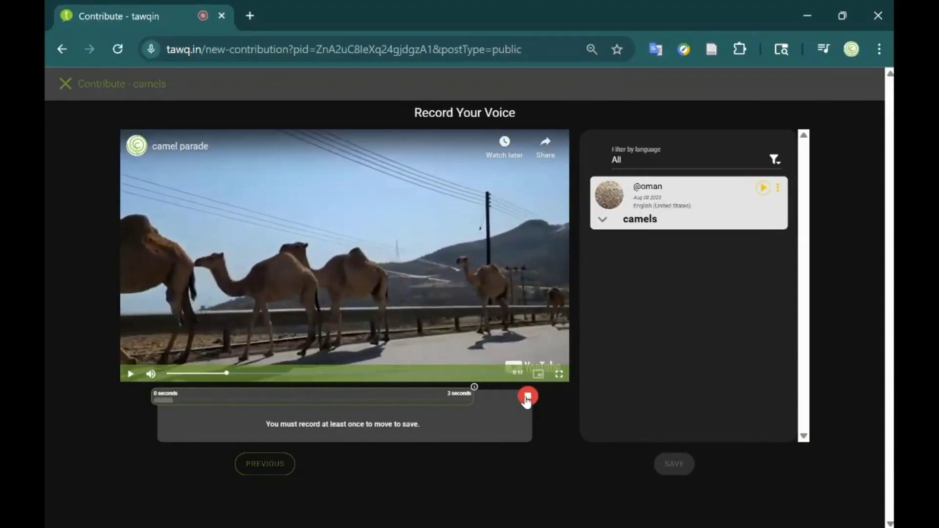
left_click(527, 397)
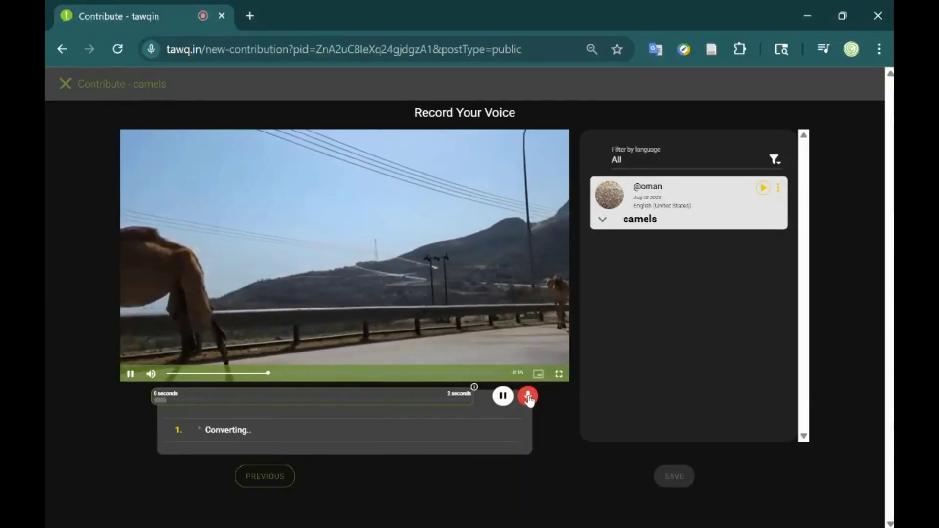
left_click(528, 397)
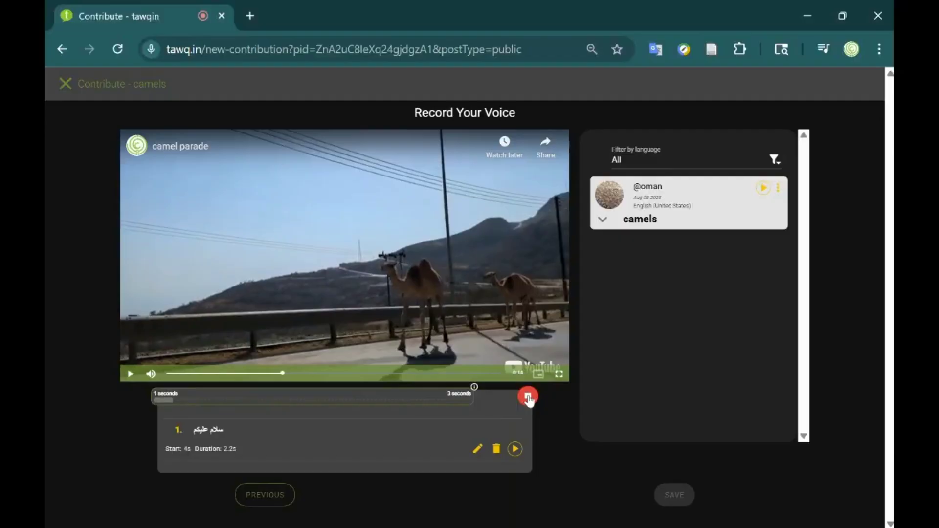
left_click(528, 397)
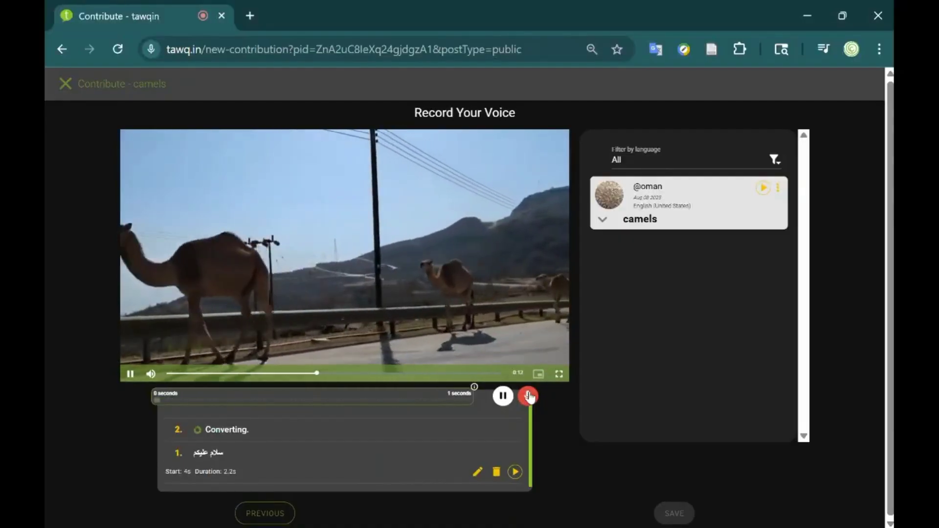
left_click(528, 397)
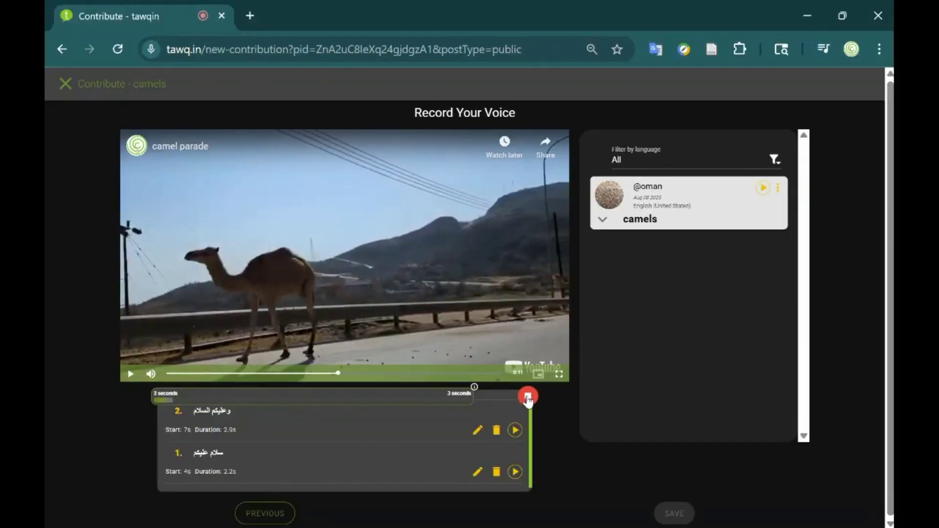
left_click(528, 397)
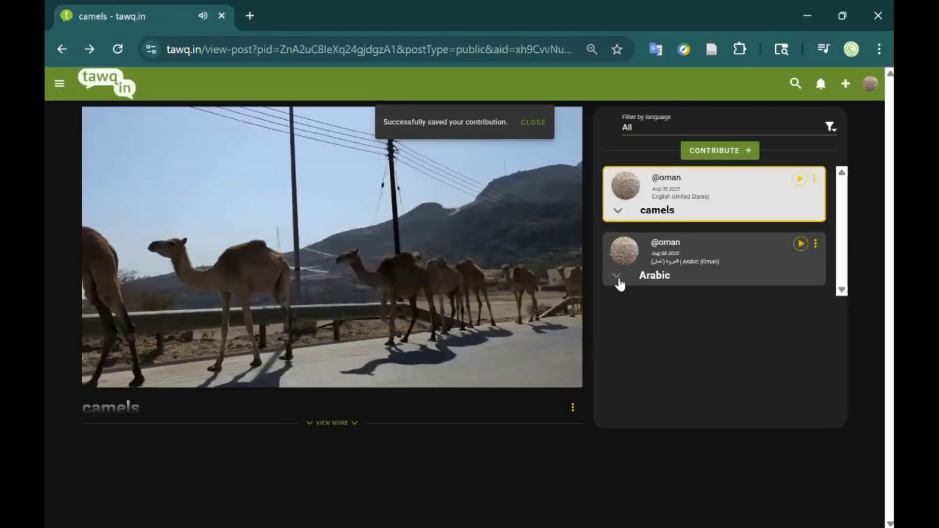
Step: Expand the Arabic contribution to view its recorded segments
left_click(617, 277)
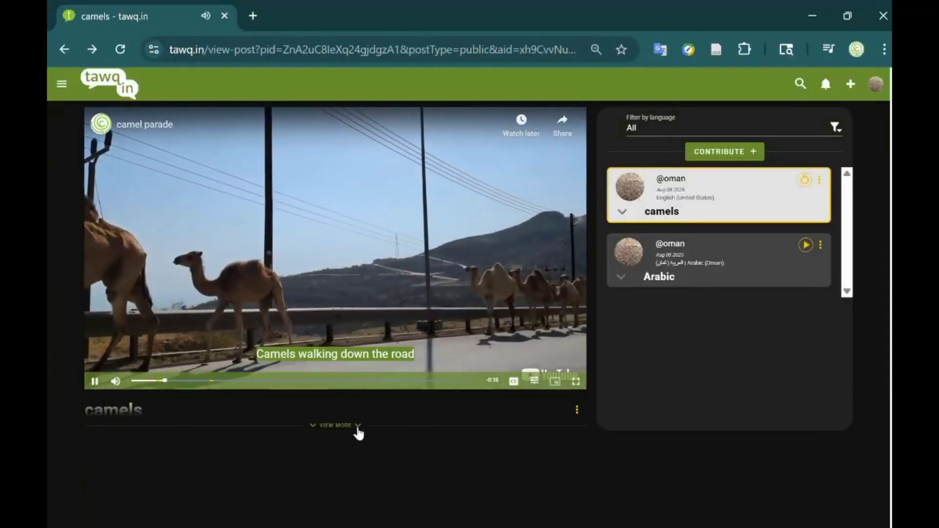
Step: Keep captions on and set caption audio to about half volume in the playback options
left_click(357, 428)
left_click(363, 489)
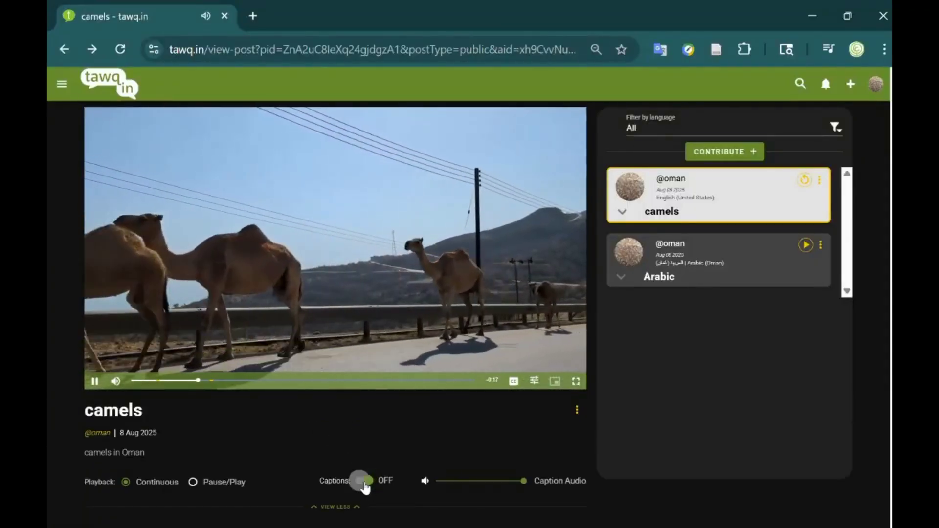
left_click(365, 487)
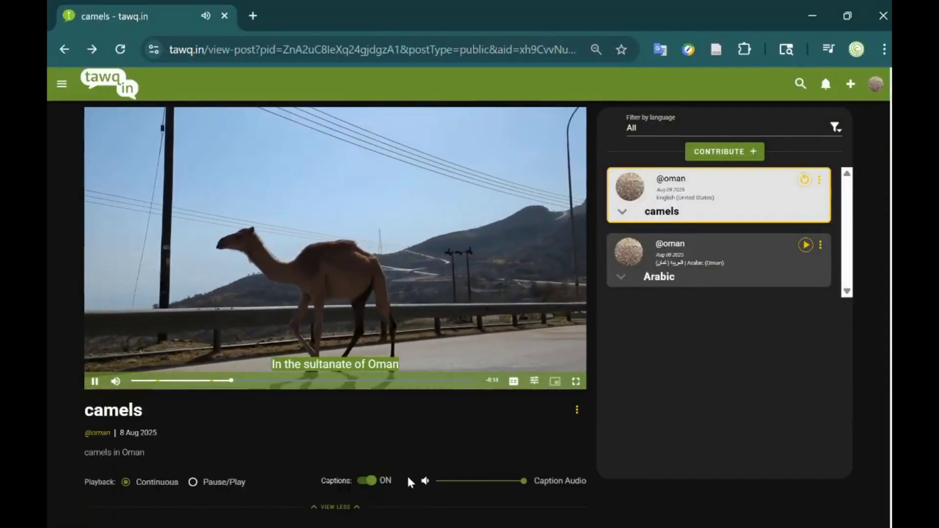
left_click(425, 481)
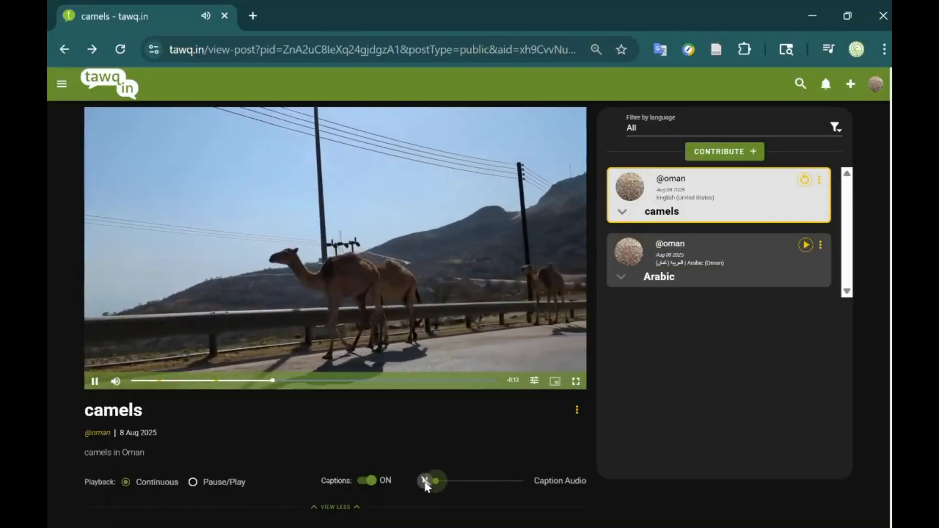
left_click_drag(433, 481, 461, 482)
mouse_move(112, 384)
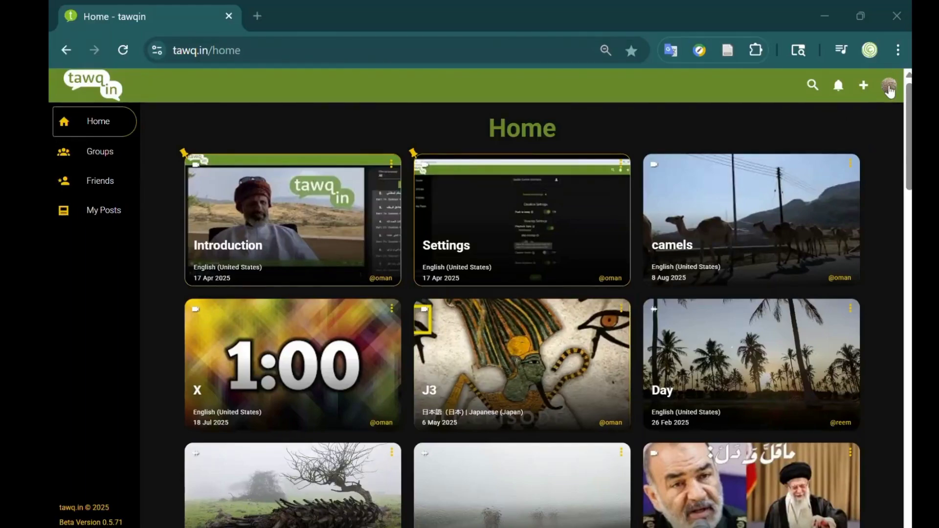
Step: In account Settings' advanced section, turn Caption Audio on and Show Captions off, then save
left_click(888, 86)
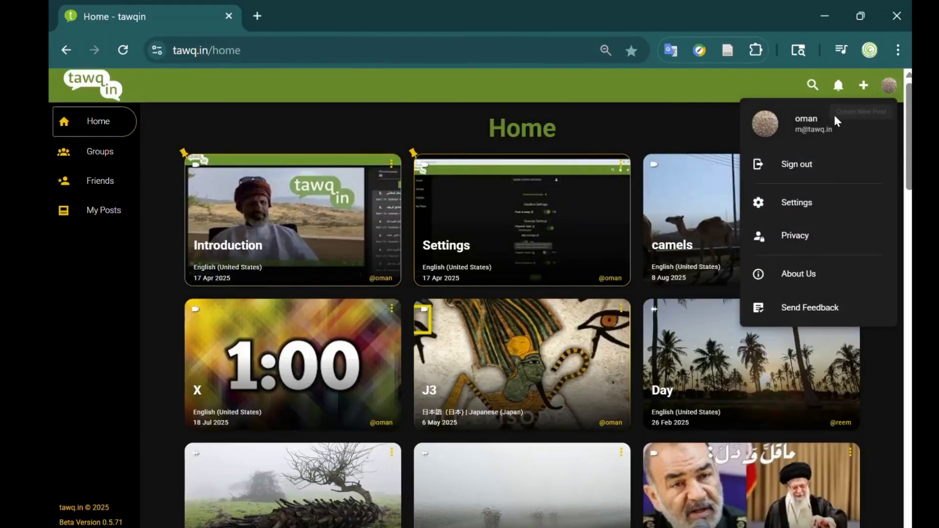
left_click(786, 208)
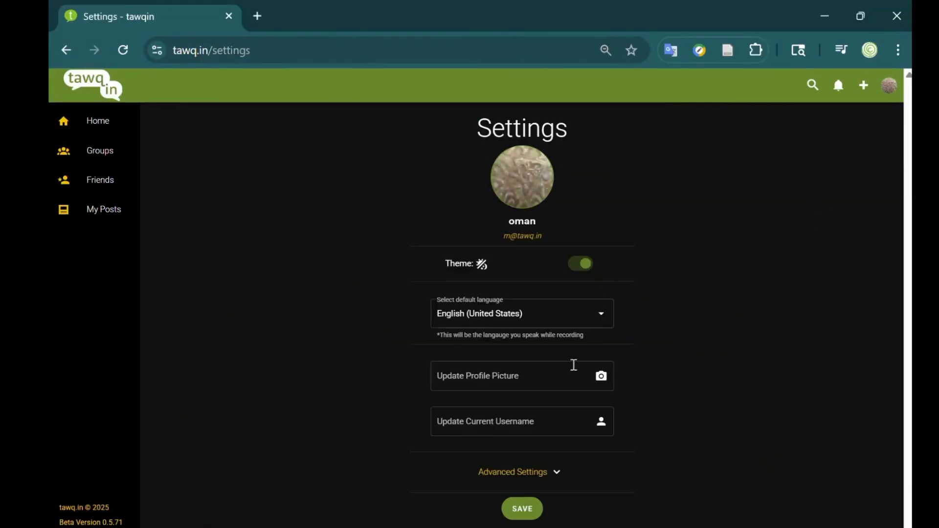
left_click(528, 473)
scroll(645, 426, "down", 5)
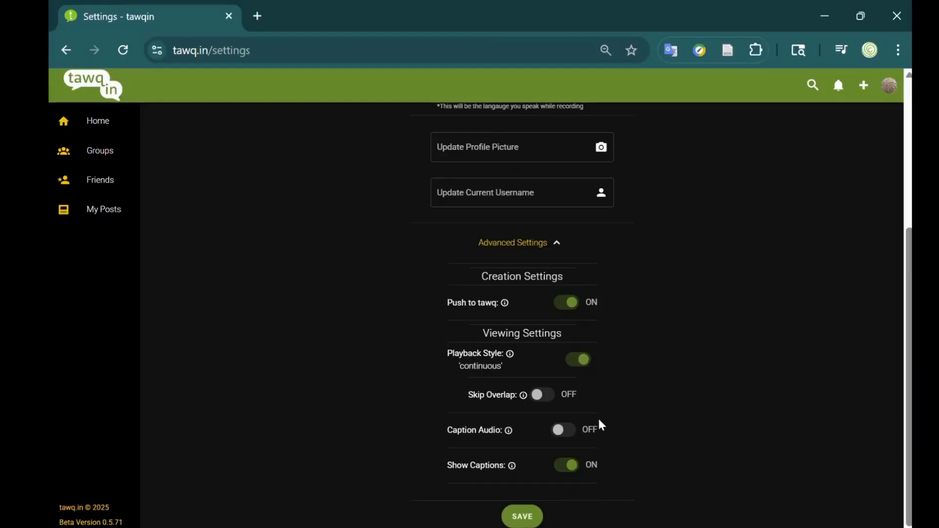
left_click(563, 430)
left_click(561, 467)
left_click(518, 523)
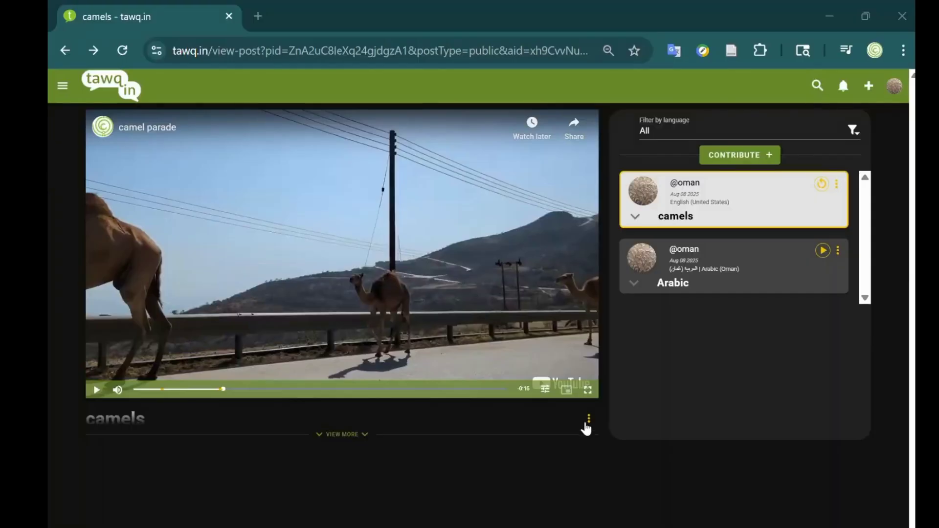
Step: Choose Share from the camels post's three-dot menu
left_click(588, 420)
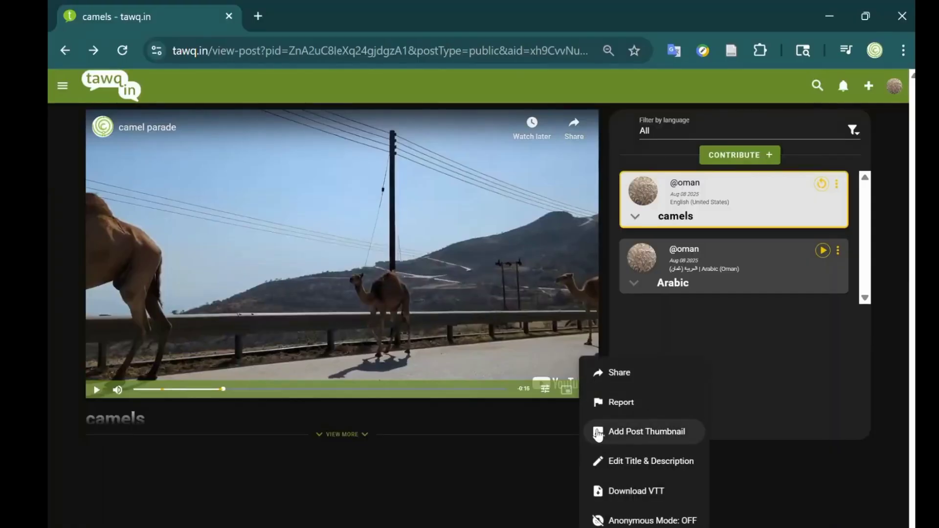
left_click(632, 377)
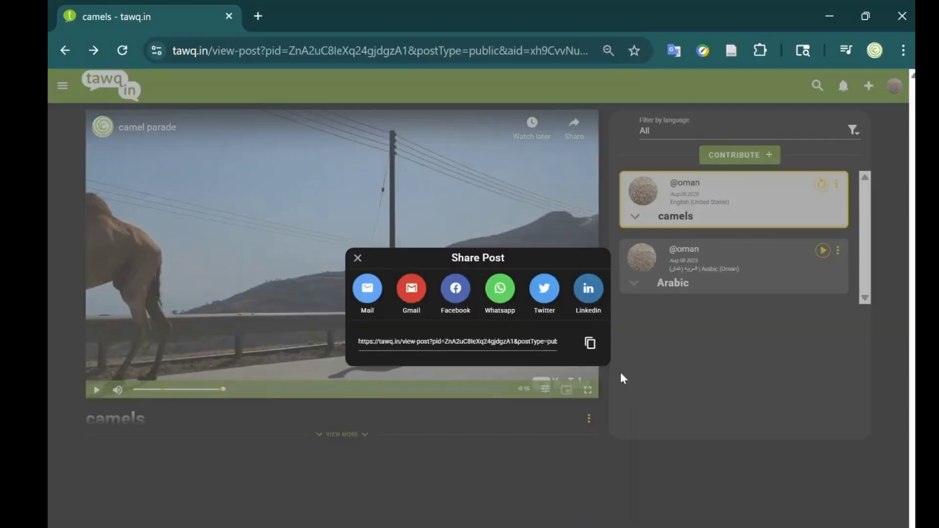